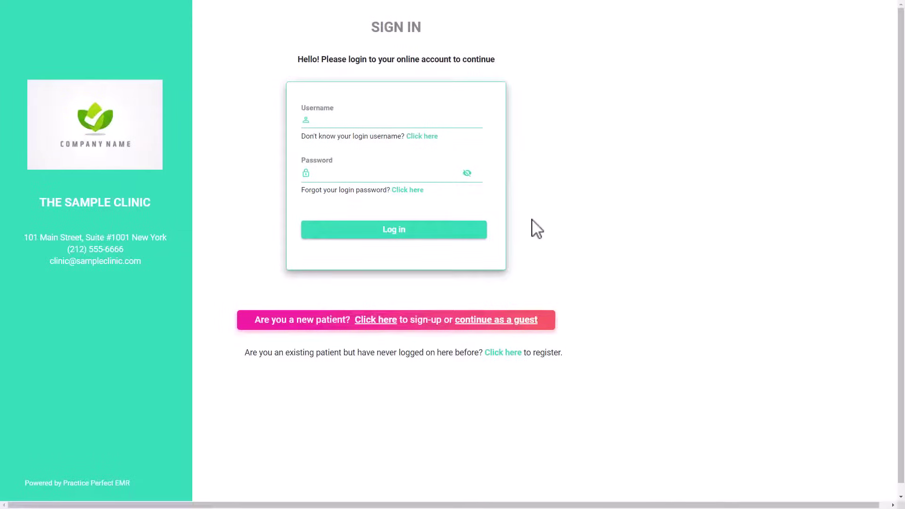
- As a guest at ABC Clinic Downtown, pick the 30 Minute Massage with its trainer
{"action": "left_click", "coordinate": [521, 324]}
{"action": "left_click", "coordinate": [457, 138]}
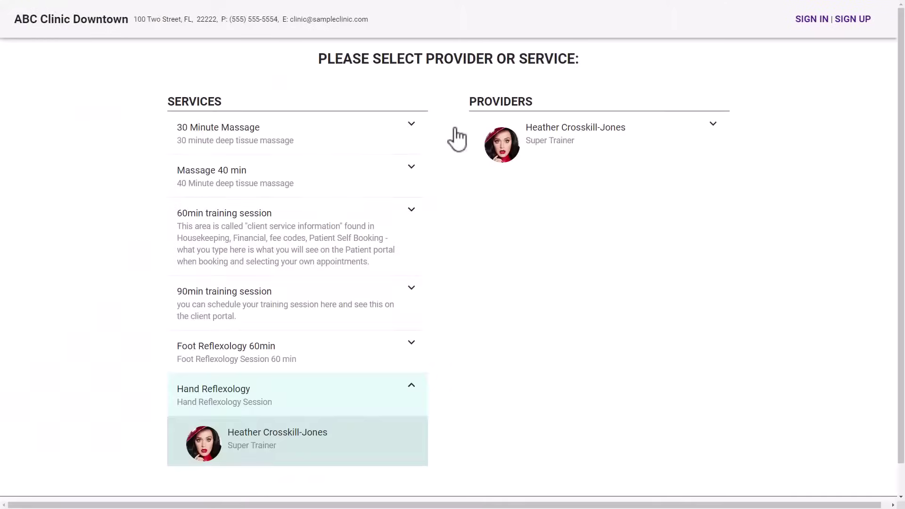
{"action": "left_click", "coordinate": [402, 149]}
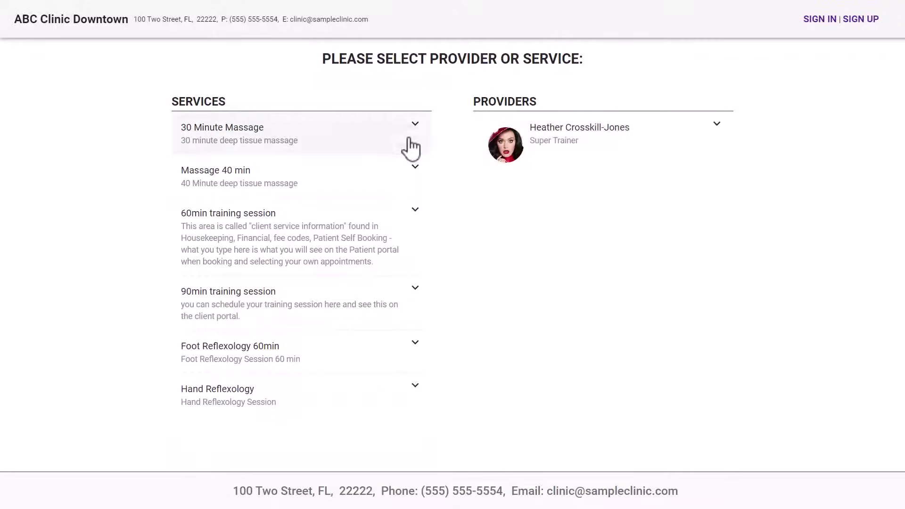
{"action": "left_click", "coordinate": [380, 146]}
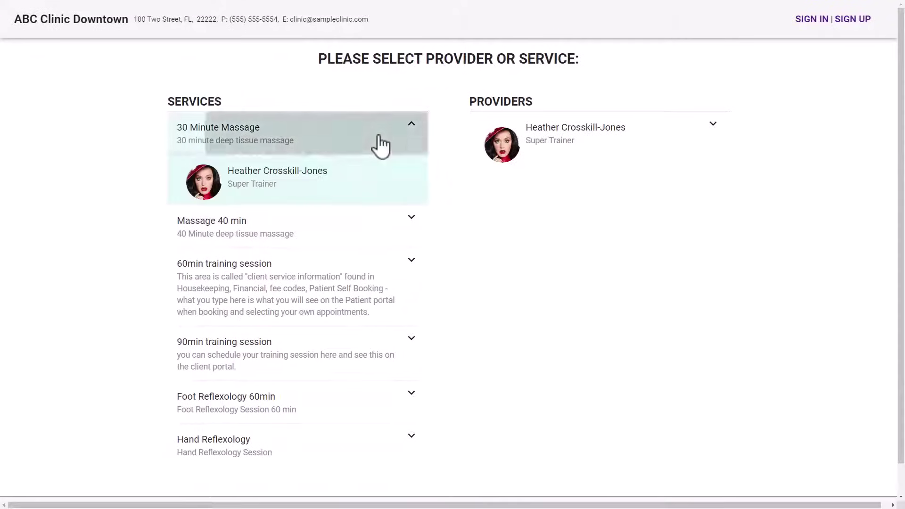
{"action": "left_click", "coordinate": [306, 196]}
- Try the 08:00 AM slot and follow the prompt to sign up for an account
{"action": "left_click", "coordinate": [463, 206]}
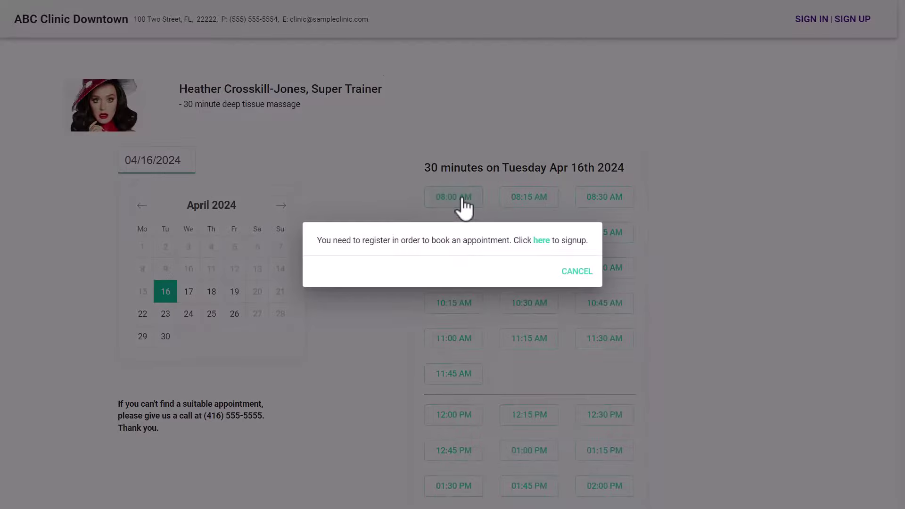
{"action": "left_click", "coordinate": [541, 240]}
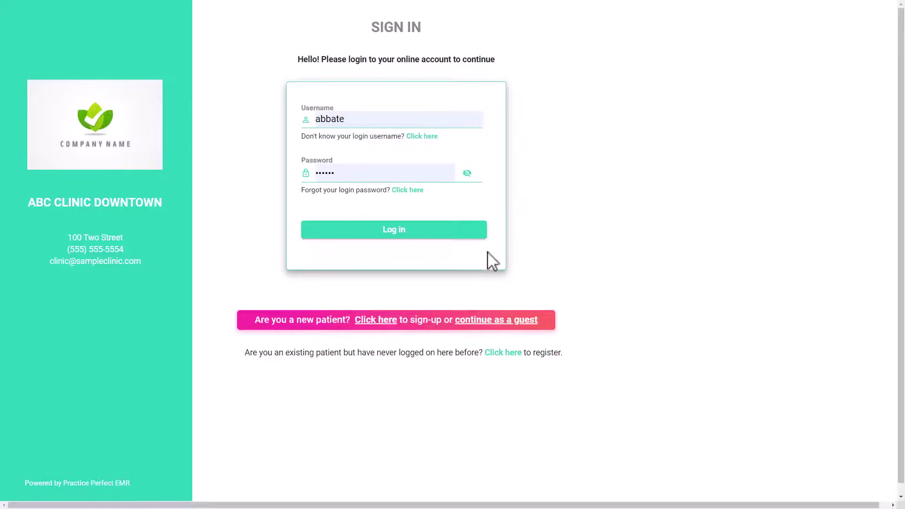
- Enter a username and password on the sign-up form and agree to the portal policy
{"action": "left_click", "coordinate": [394, 327]}
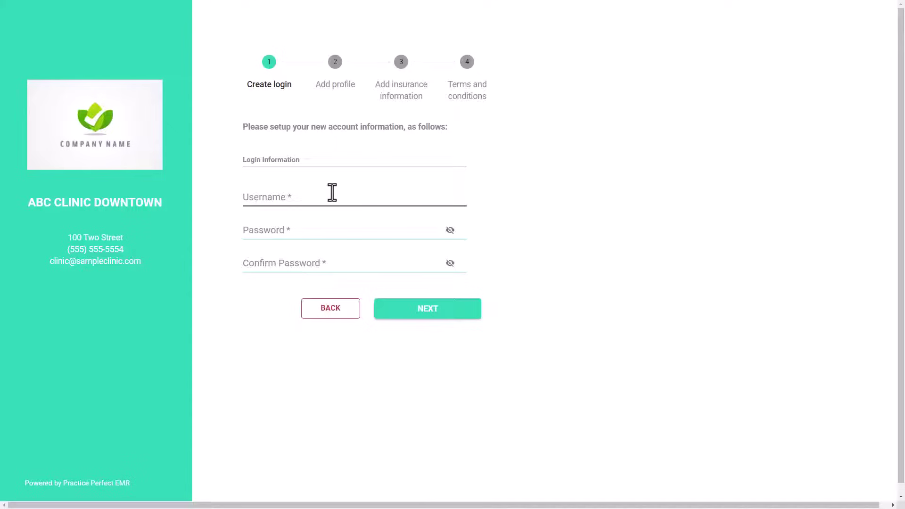
{"action": "left_click", "coordinate": [325, 194]}
{"action": "type", "text": "myusername"}
{"action": "key", "text": "Tab"}
{"action": "type", "text": "**********"}
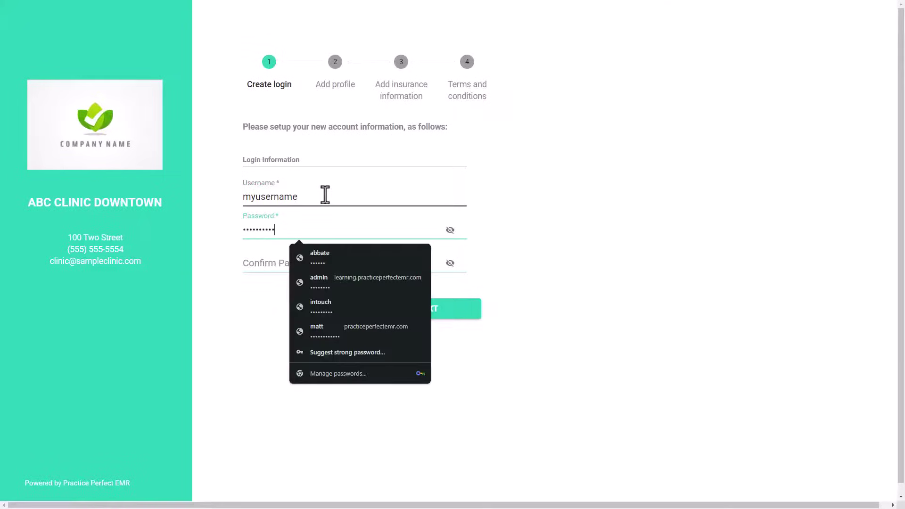
{"action": "type", "text": "**"}
{"action": "key", "text": "Tab"}
{"action": "type", "text": "************"}
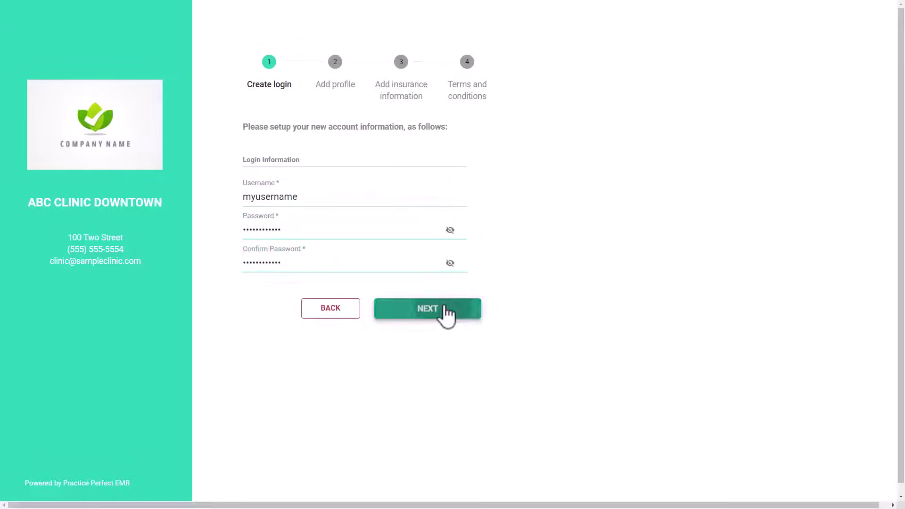
{"action": "left_click", "coordinate": [445, 317]}
{"action": "scroll", "coordinate": [467, 319], "scroll_direction": "down", "scroll_amount": 15}
{"action": "left_click", "coordinate": [605, 475]}
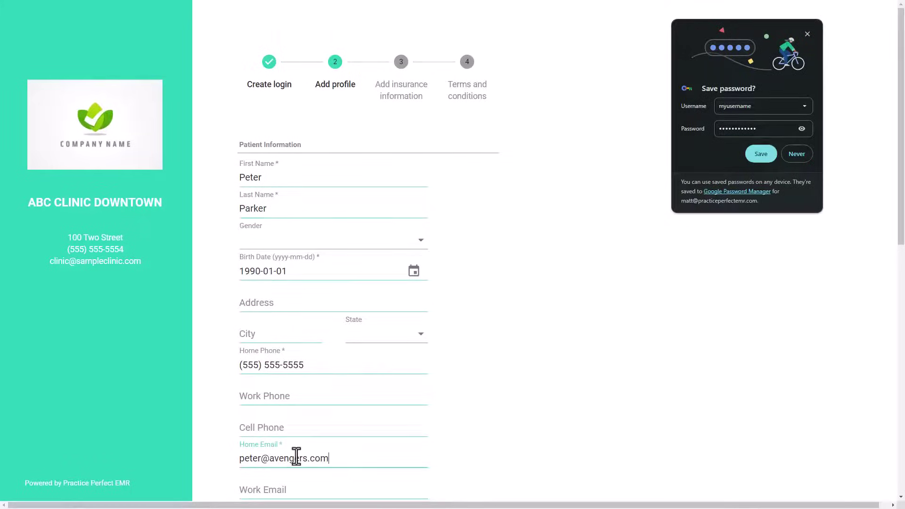
{"action": "scroll", "coordinate": [296, 456], "scroll_direction": "down", "scroll_amount": 1}
- Fill the profile's how-you-heard and area-of-concern answers, dismissing the save-password prompt
{"action": "left_click", "coordinate": [807, 34]}
{"action": "scroll", "coordinate": [517, 275], "scroll_direction": "down", "scroll_amount": 3}
{"action": "scroll", "coordinate": [453, 289], "scroll_direction": "down", "scroll_amount": 3}
{"action": "left_click", "coordinate": [384, 304]}
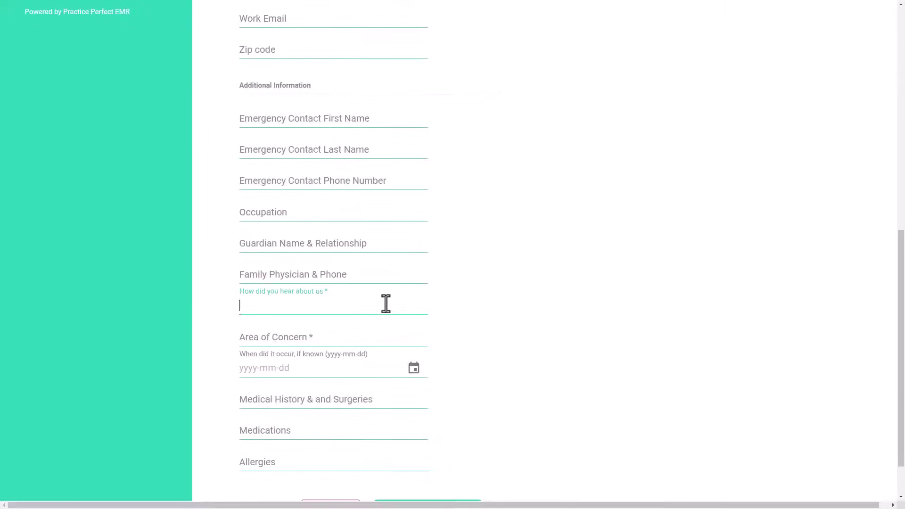
{"action": "type", "text": "Google"}
{"action": "left_click", "coordinate": [372, 336]}
{"action": "type", "text": "Hands"}
{"action": "scroll", "coordinate": [408, 462], "scroll_direction": "down", "scroll_amount": 1}
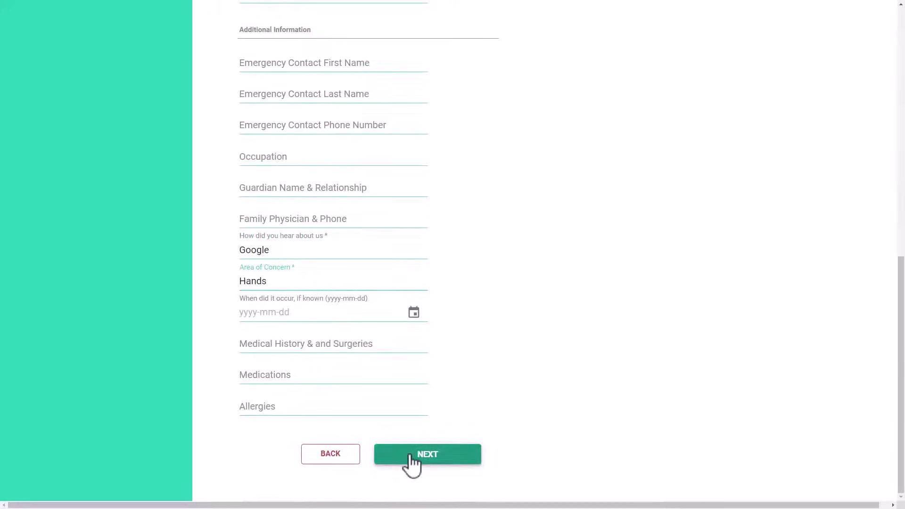
- Enter the Blue Shield insurance company, ID/certificate number and adjuster's name
{"action": "left_click", "coordinate": [409, 463]}
{"action": "left_click", "coordinate": [349, 179]}
{"action": "type", "text": "Blue Shield"}
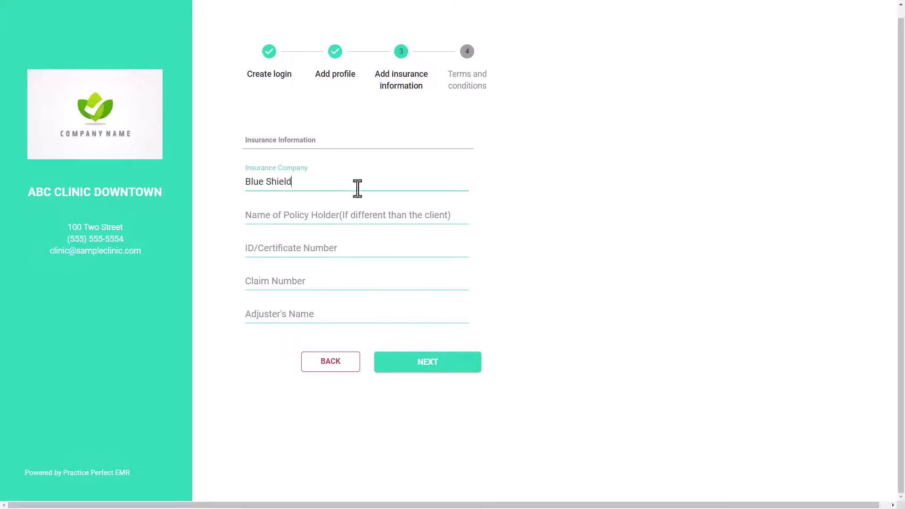
{"action": "left_click", "coordinate": [347, 242]}
{"action": "left_click", "coordinate": [307, 313]}
{"action": "type", "text": "George"}
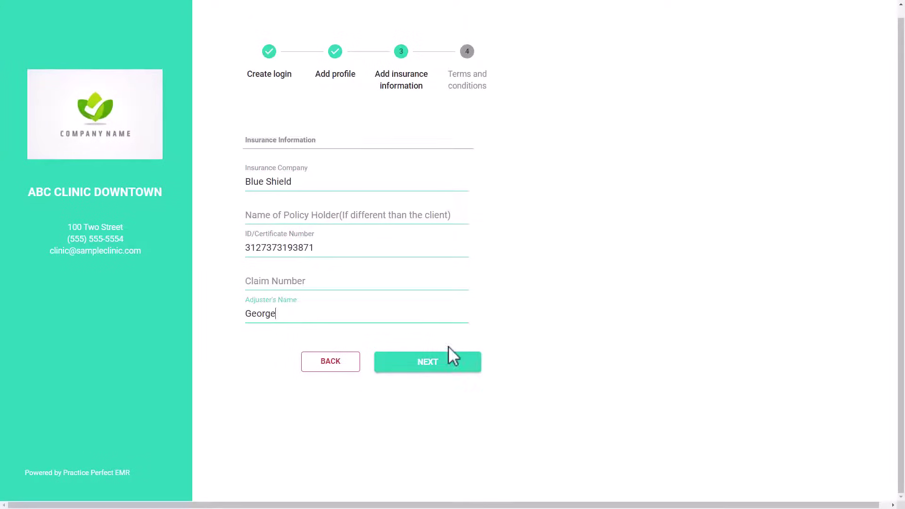
{"action": "left_click", "coordinate": [448, 361]}
- Accept every policy on the terms step and submit the registration
{"action": "left_click", "coordinate": [257, 266]}
{"action": "left_click", "coordinate": [256, 368]}
{"action": "left_click", "coordinate": [256, 447]}
{"action": "scroll", "coordinate": [257, 446], "scroll_direction": "down", "scroll_amount": 2}
{"action": "left_click", "coordinate": [259, 447]}
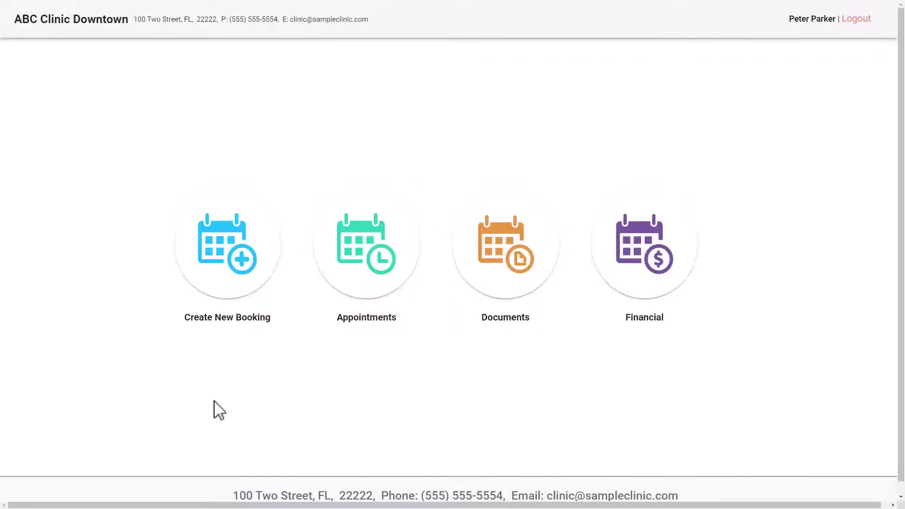
- Start a new booking, browse the service providers and choose Massage 40 min with the trainer
{"action": "left_click", "coordinate": [212, 297]}
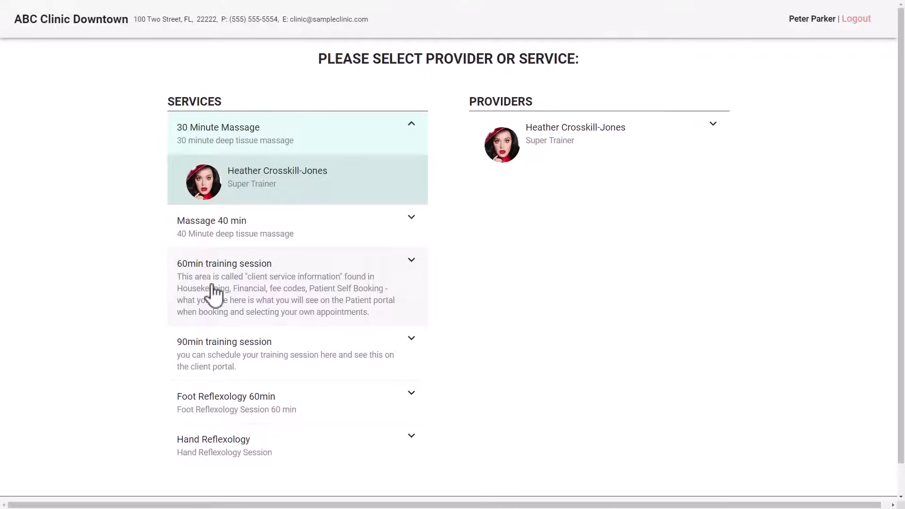
{"action": "left_click", "coordinate": [389, 288]}
{"action": "left_click", "coordinate": [380, 357]}
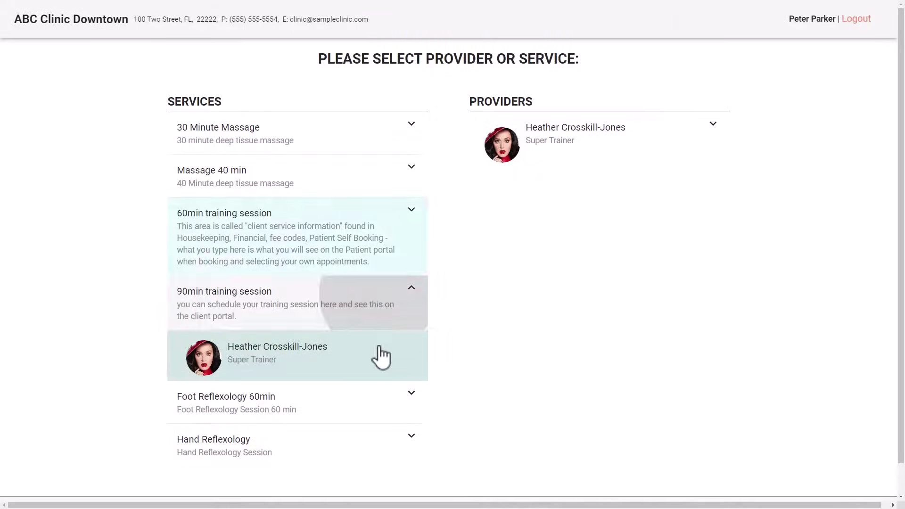
{"action": "left_click", "coordinate": [397, 394]}
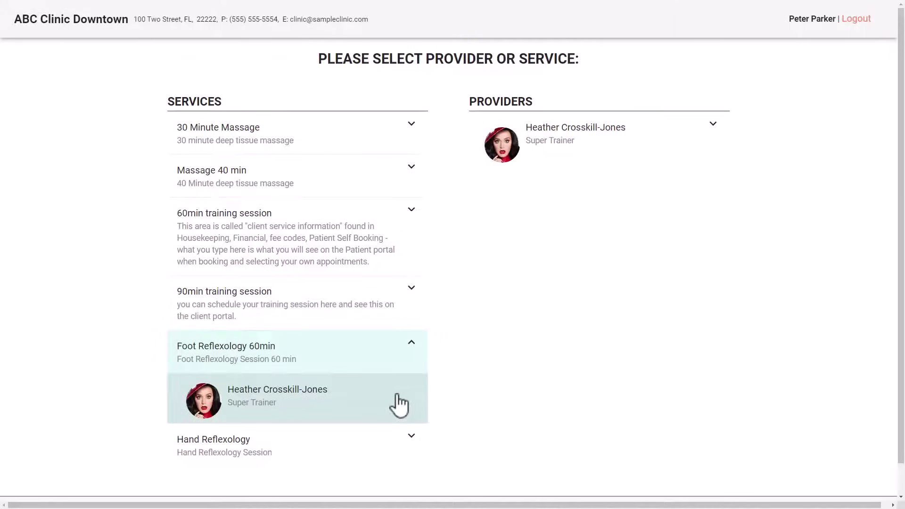
{"action": "left_click", "coordinate": [717, 135]}
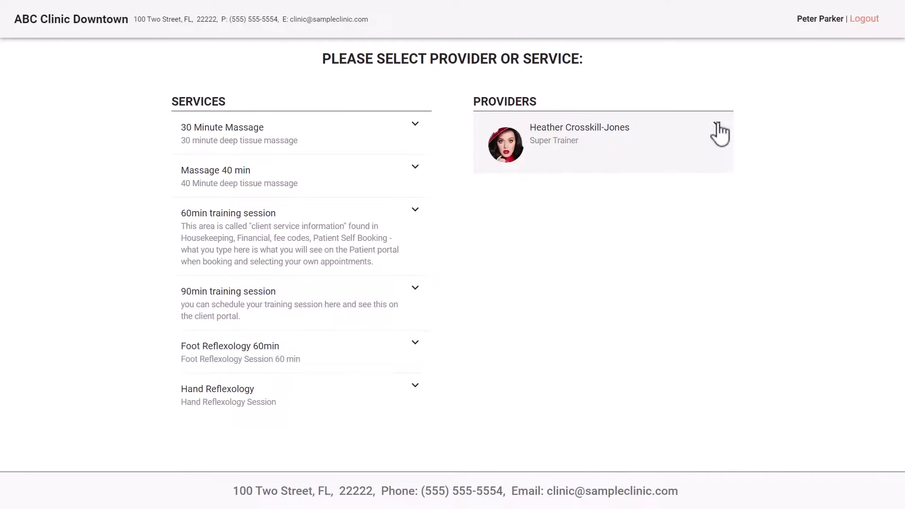
{"action": "left_click", "coordinate": [720, 133]}
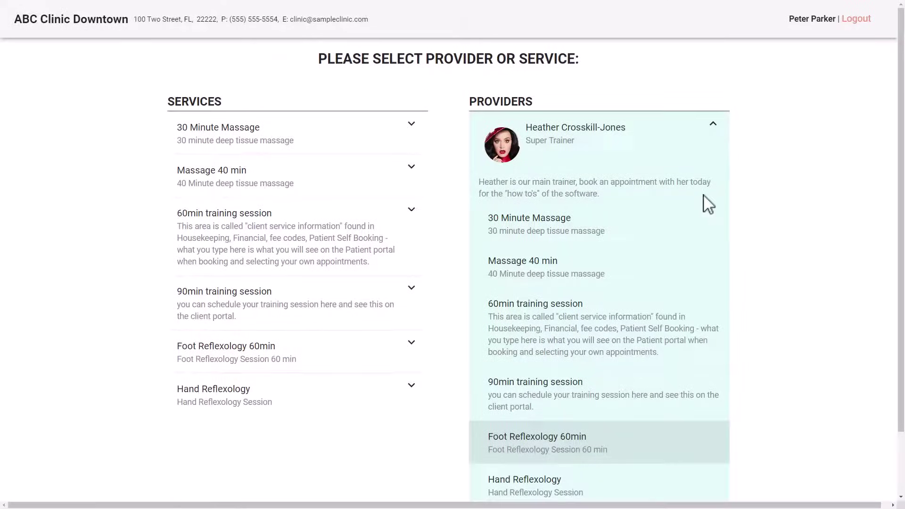
{"action": "scroll", "coordinate": [697, 217], "scroll_direction": "down", "scroll_amount": 1}
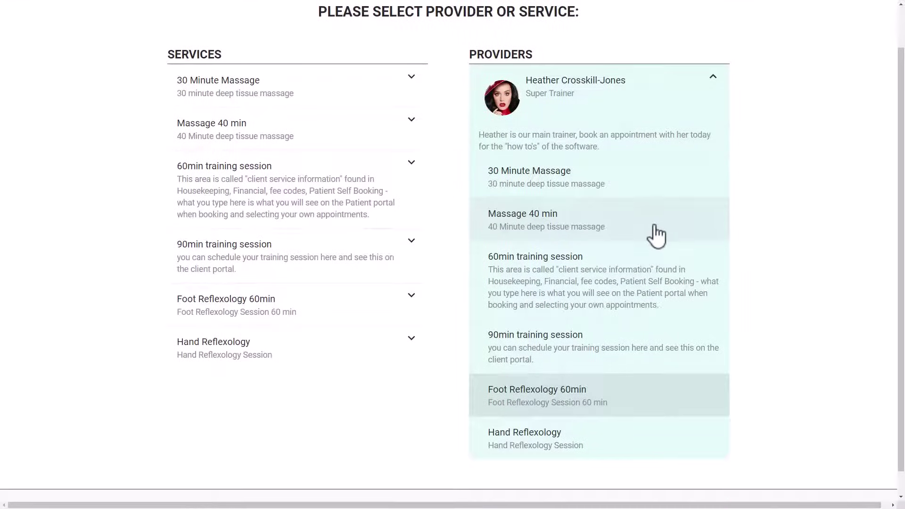
{"action": "left_click", "coordinate": [656, 235]}
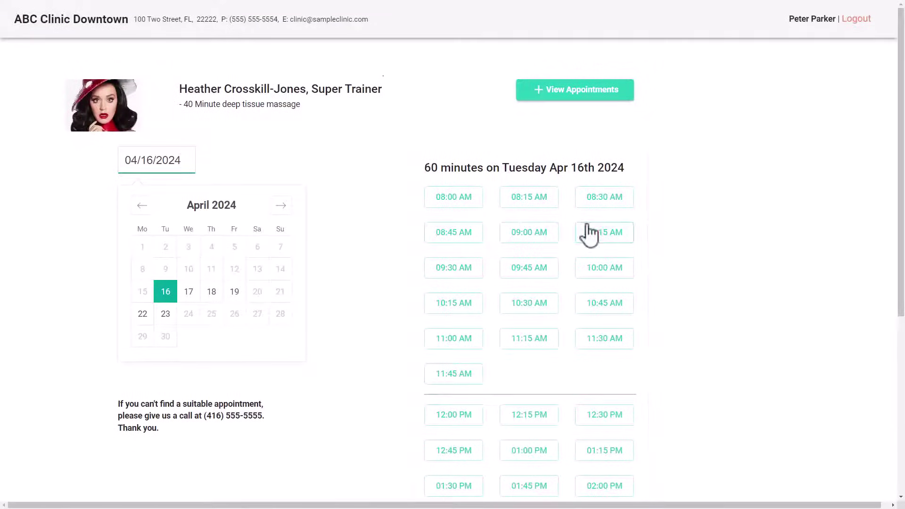
- Request Thursday April 18th at 08:00 AM with a first-visit note and send it
{"action": "left_click", "coordinate": [211, 291]}
{"action": "left_click", "coordinate": [470, 211]}
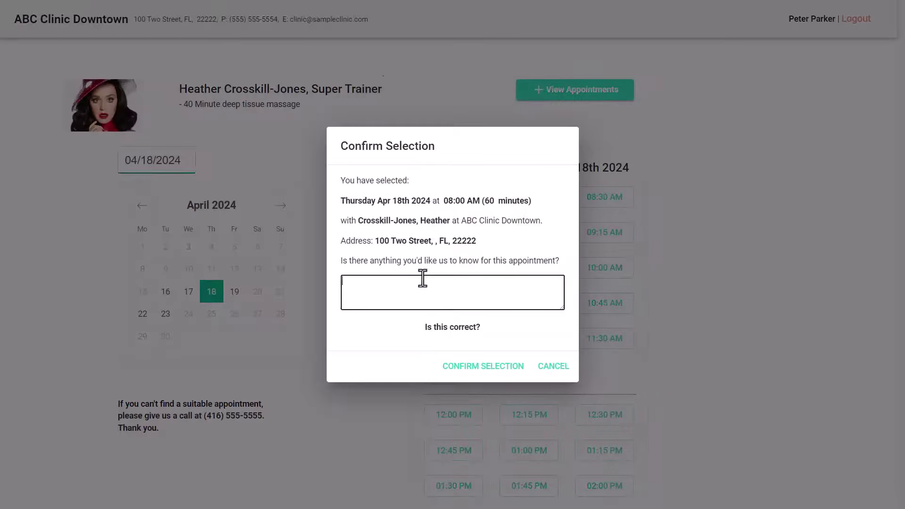
{"action": "type", "text": "First t"}
{"action": "type", "text": "ime here"}
{"action": "left_click", "coordinate": [486, 368]}
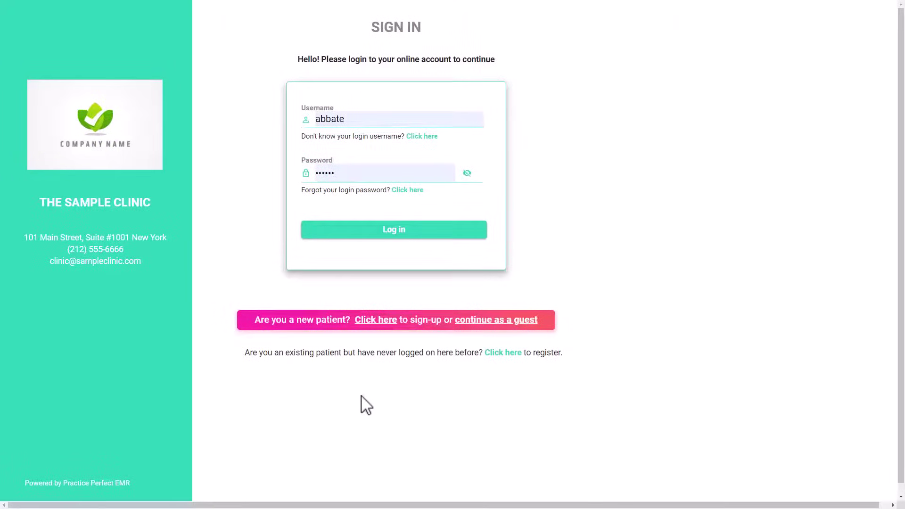
- Start username recovery by email, then sign in to the ABC Clinic Uptown dashboard
{"action": "left_click", "coordinate": [514, 364]}
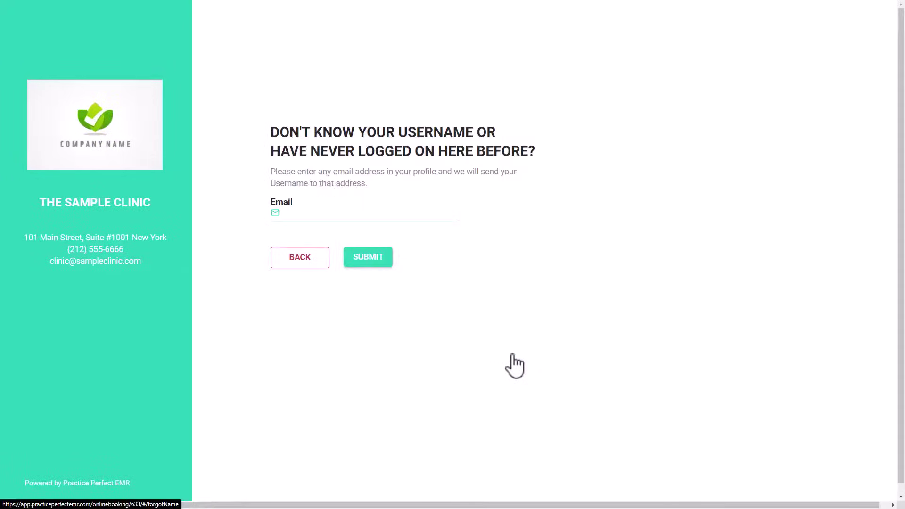
{"action": "left_click", "coordinate": [378, 221]}
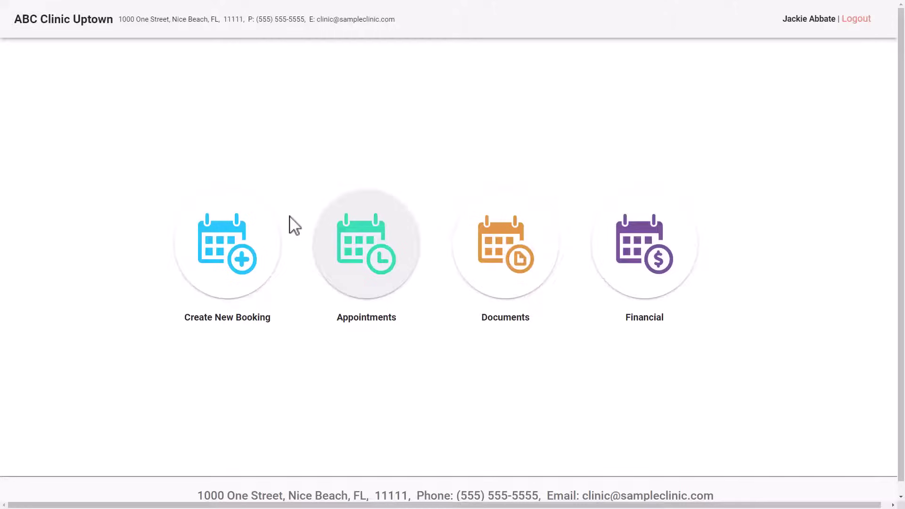
- Start a booking at ABC Clinic Downtown for the 90min training session with its provider
{"action": "left_click", "coordinate": [266, 265]}
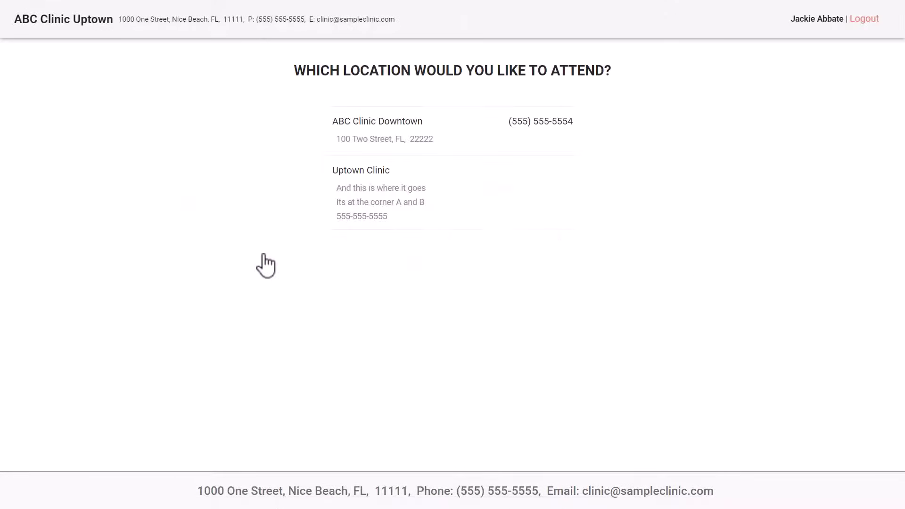
{"action": "left_click", "coordinate": [423, 149]}
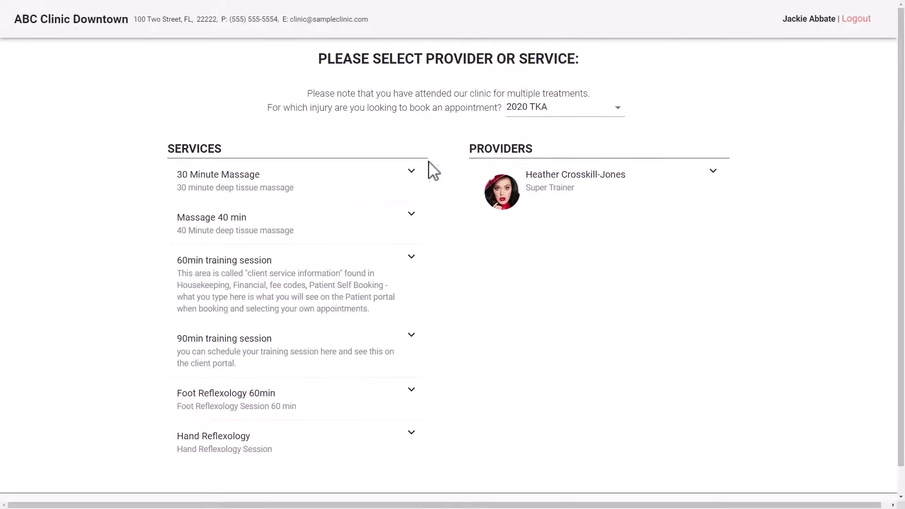
{"action": "left_click", "coordinate": [413, 338]}
{"action": "left_click", "coordinate": [308, 419]}
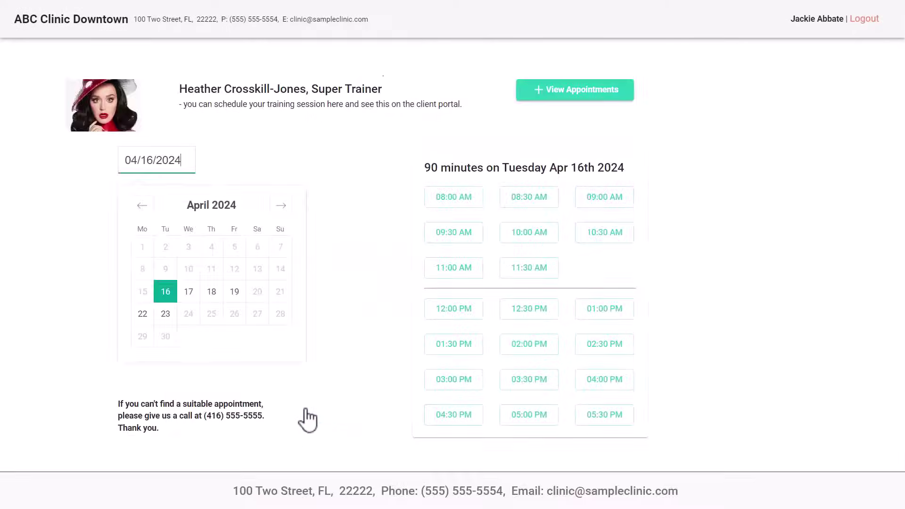
- Request Thursday April 18 at 12:00 PM and confirm the appointment
{"action": "left_click", "coordinate": [214, 298]}
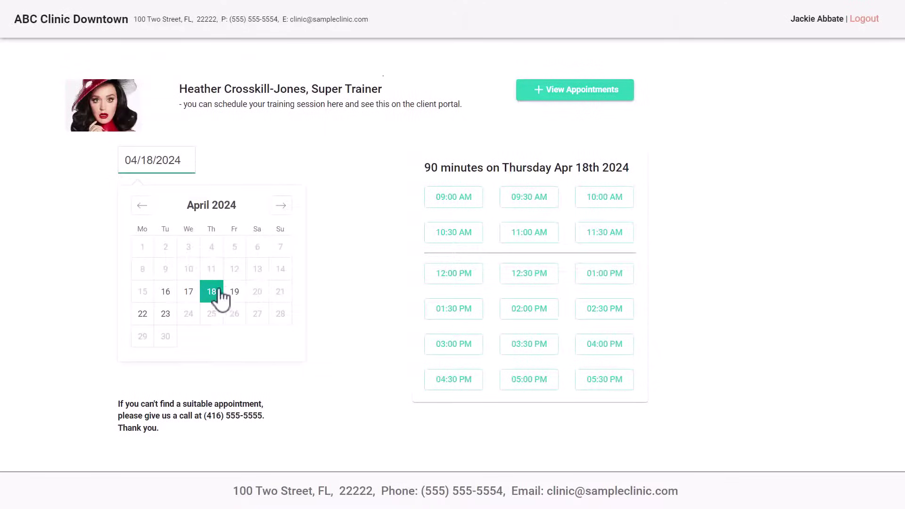
{"action": "left_click", "coordinate": [472, 283]}
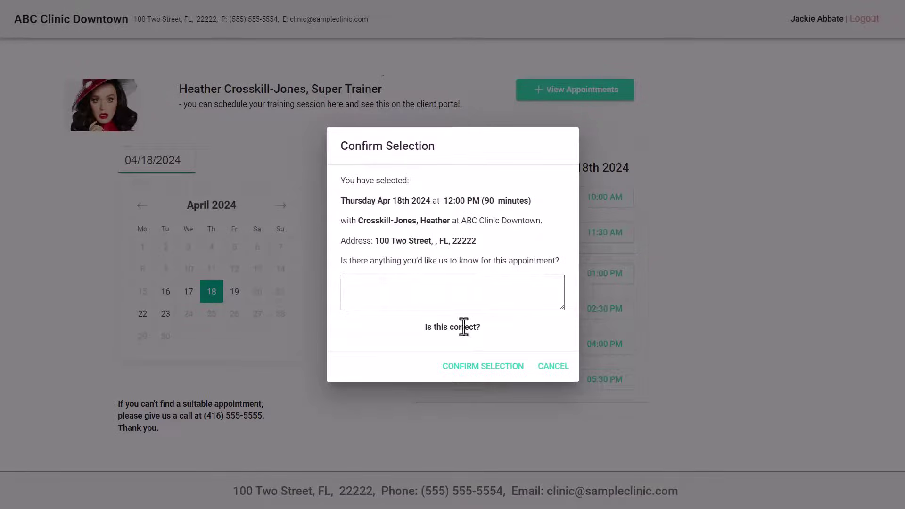
{"action": "left_click", "coordinate": [479, 366]}
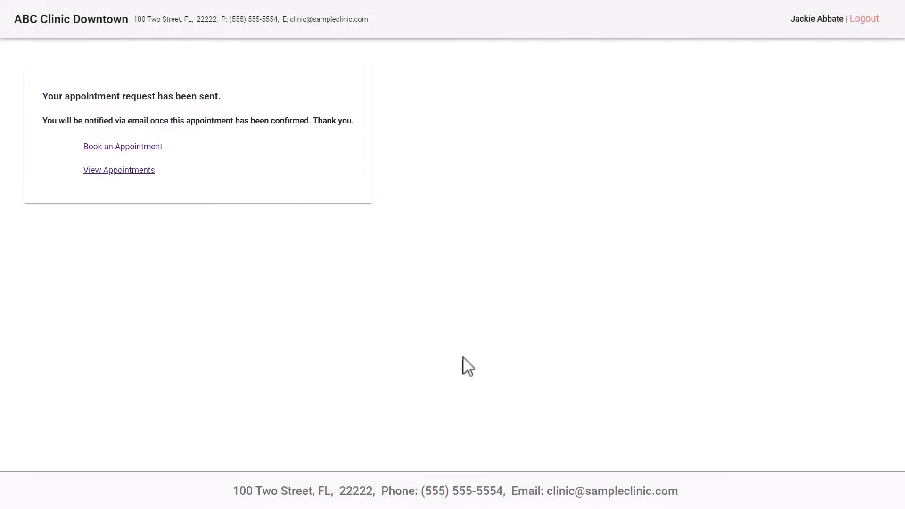
- View upcoming then previous appointments before heading to the documents list
{"action": "left_click", "coordinate": [131, 172]}
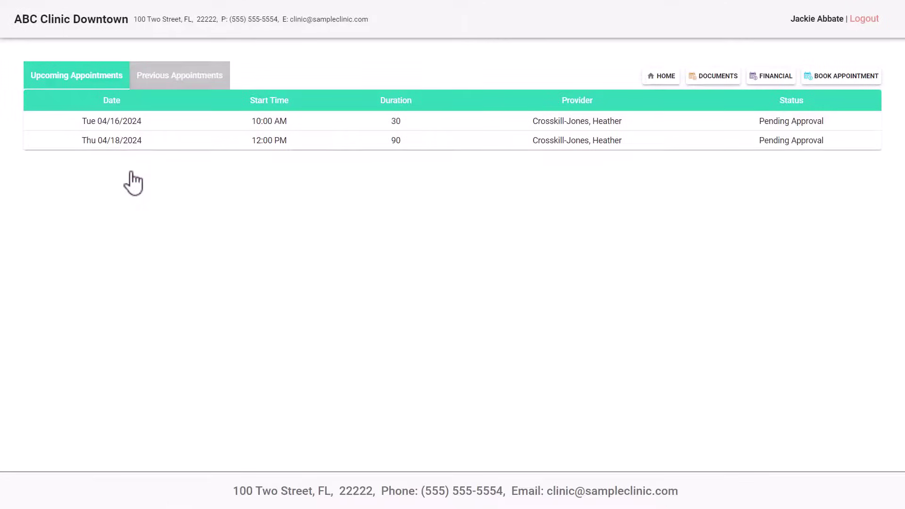
{"action": "left_click", "coordinate": [177, 85]}
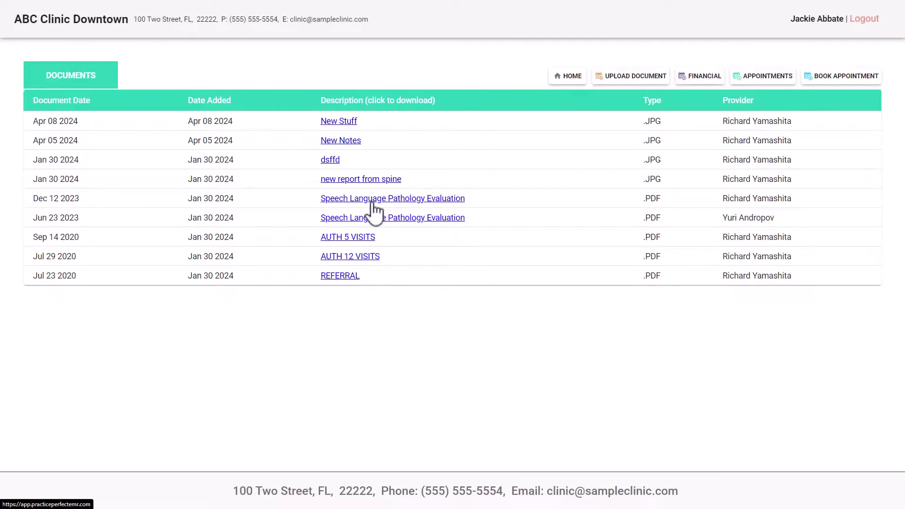
- Download New Notes, then upload document-2024-04-05 (2) described as More Notes
{"action": "left_click", "coordinate": [343, 145]}
{"action": "left_click", "coordinate": [641, 83]}
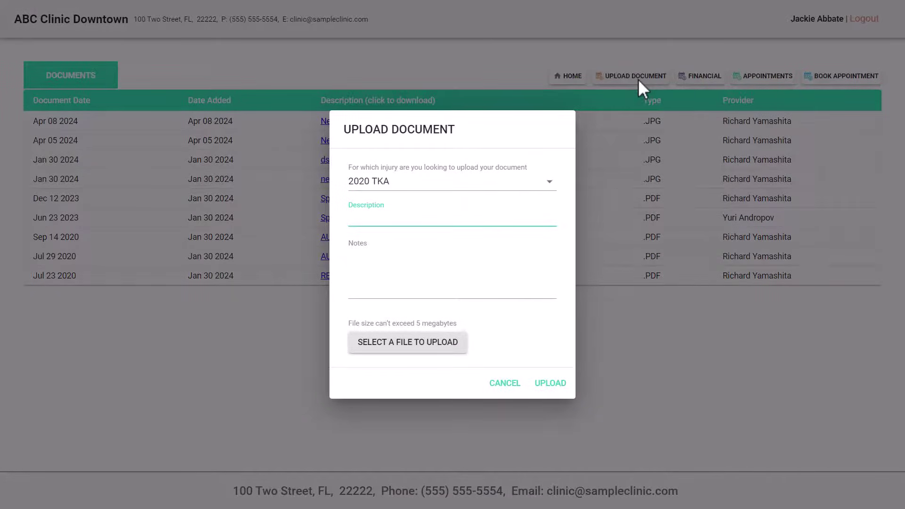
{"action": "type", "text": "More Notes"}
{"action": "left_click", "coordinate": [437, 341]}
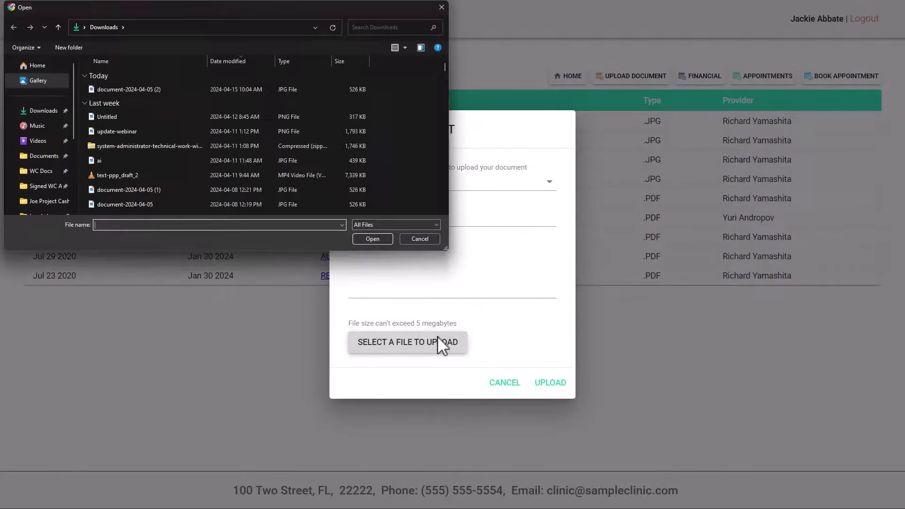
{"action": "left_click", "coordinate": [170, 88]}
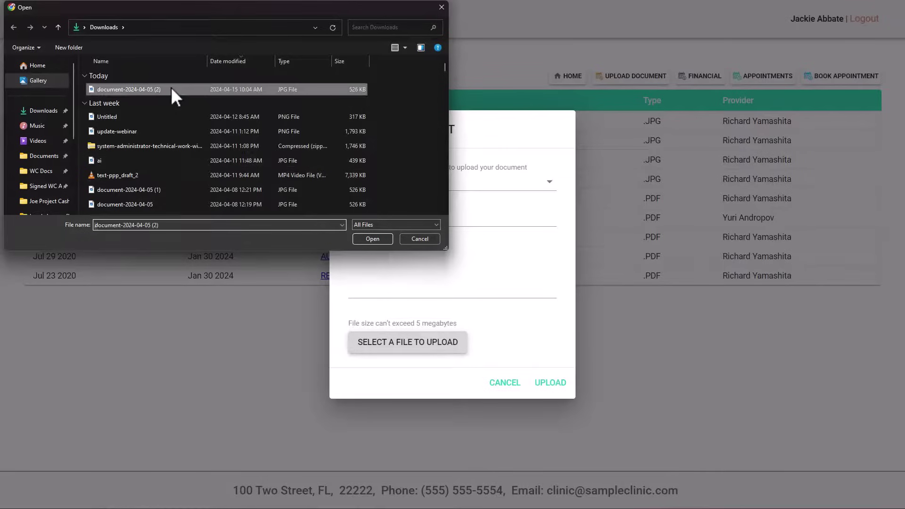
{"action": "left_click", "coordinate": [380, 238]}
{"action": "left_click", "coordinate": [552, 392]}
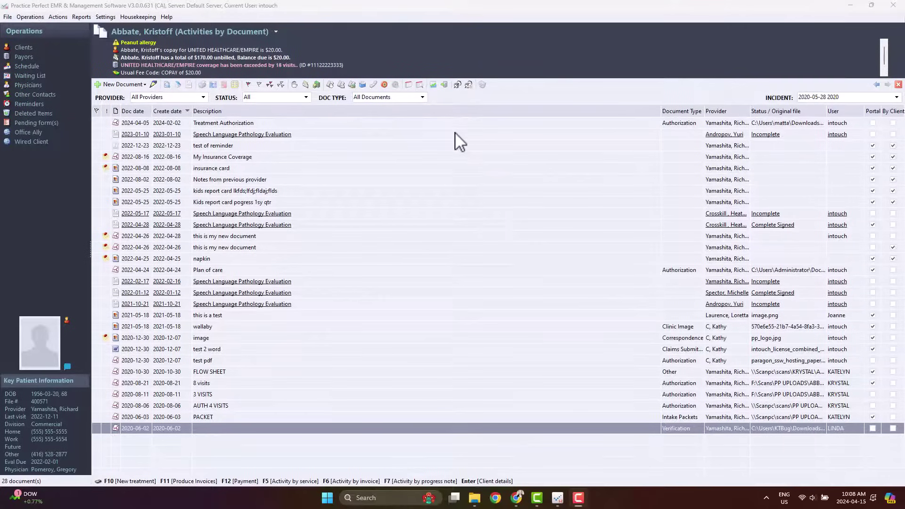
- Select the test of reminder, 2020-06-02 Verification and napkin document records to share them
{"action": "left_click", "coordinate": [363, 124]}
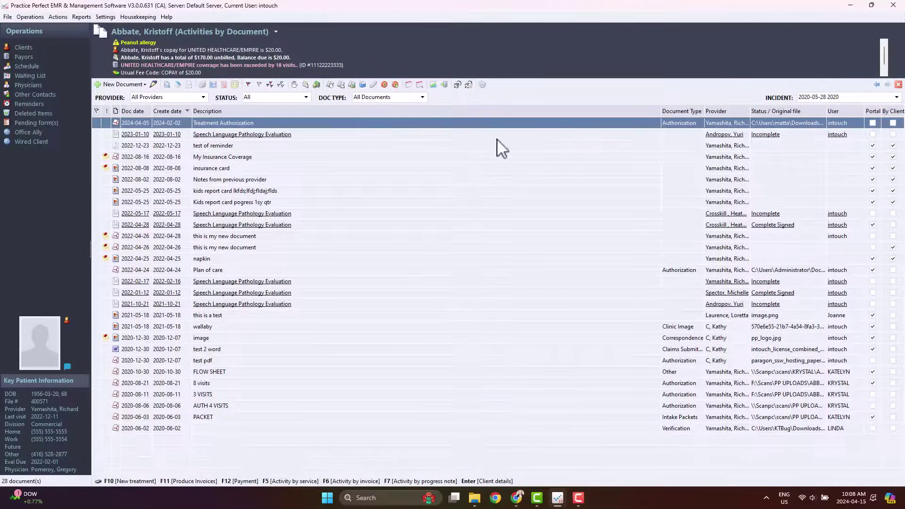
{"action": "left_click", "coordinate": [748, 146]}
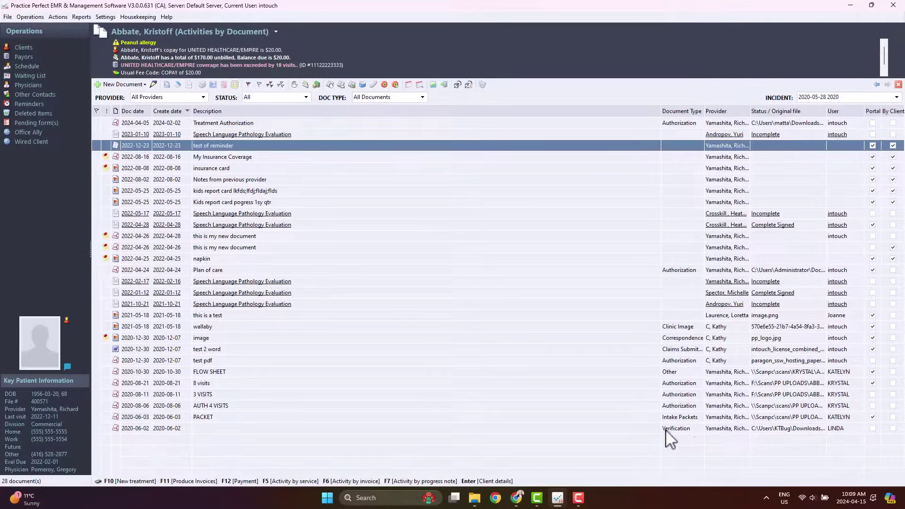
{"action": "left_click", "coordinate": [679, 429]}
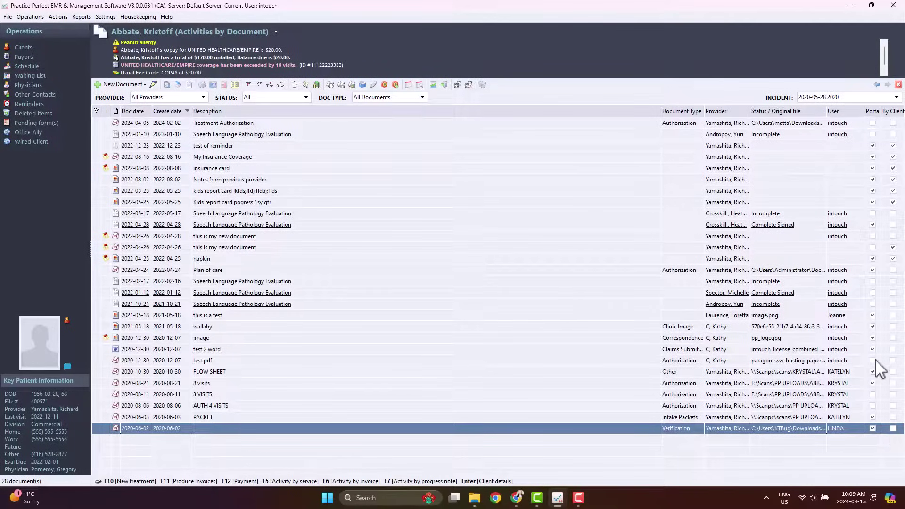
{"action": "left_click", "coordinate": [728, 259]}
{"action": "left_click", "coordinate": [892, 258]}
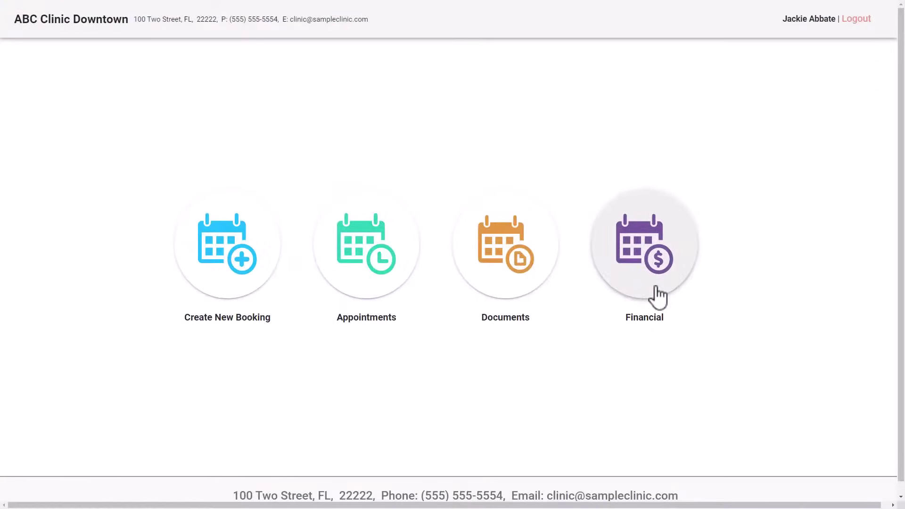
- Review the financial summary's all charges, payments and unpaid charges before paying
{"action": "left_click", "coordinate": [657, 297]}
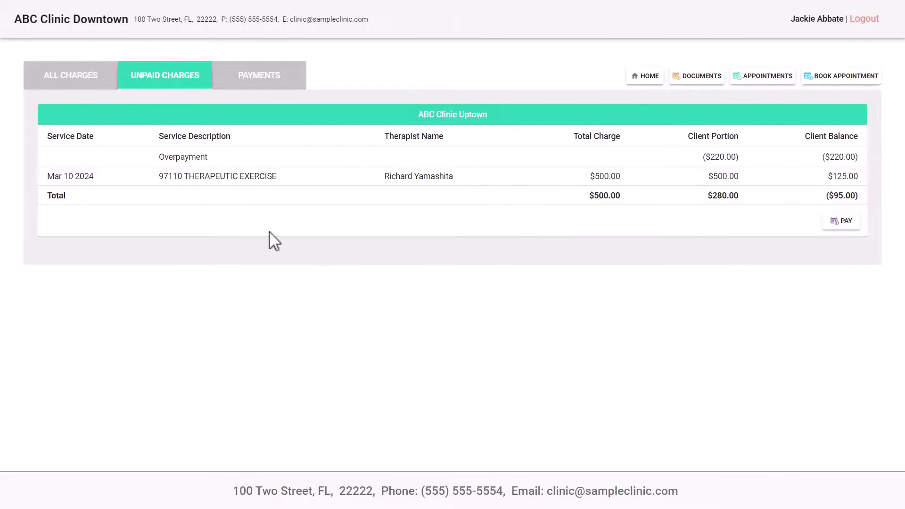
{"action": "left_click", "coordinate": [97, 95]}
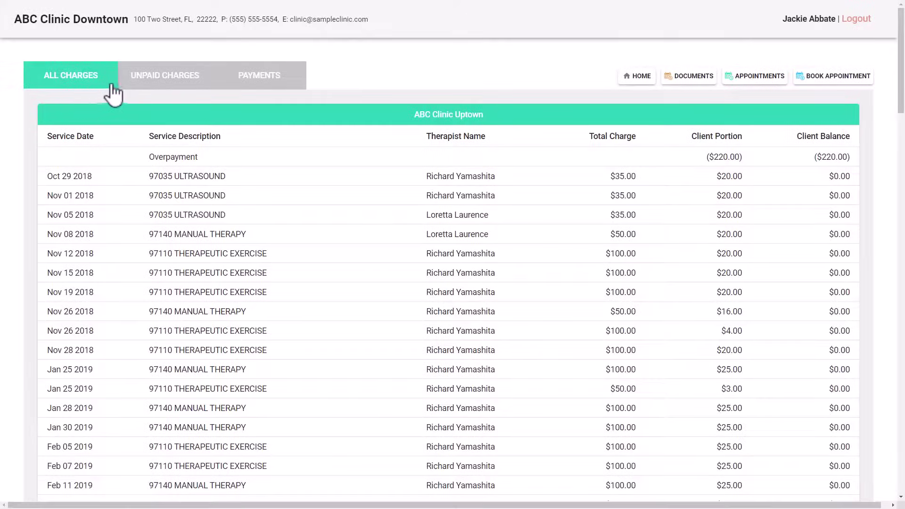
{"action": "left_click", "coordinate": [277, 86]}
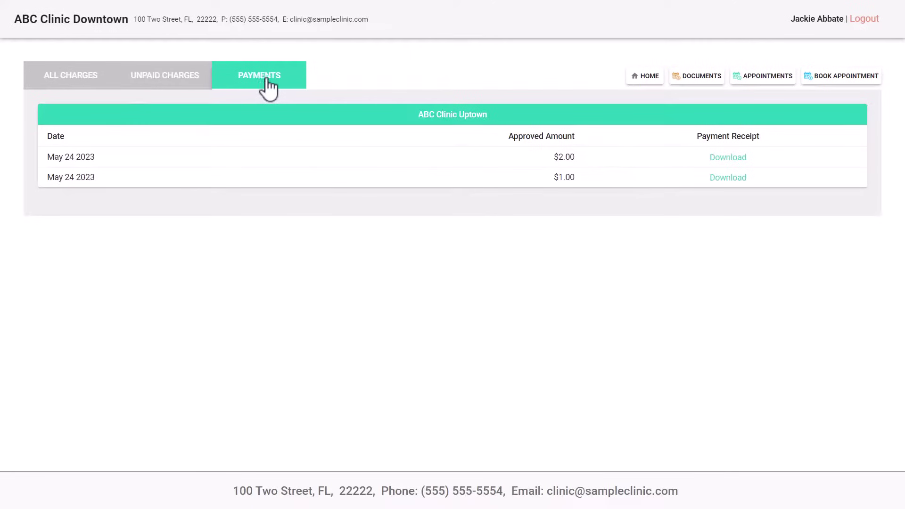
{"action": "left_click", "coordinate": [193, 88]}
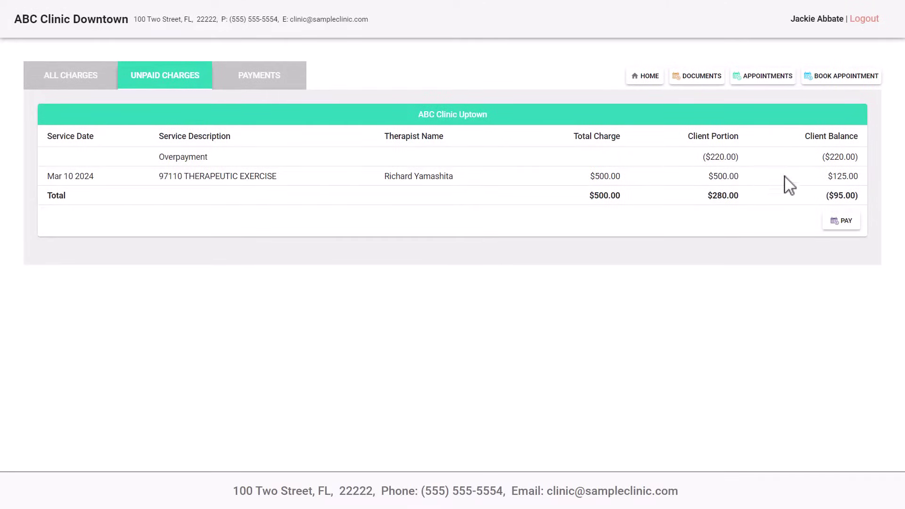
{"action": "left_click", "coordinate": [847, 230]}
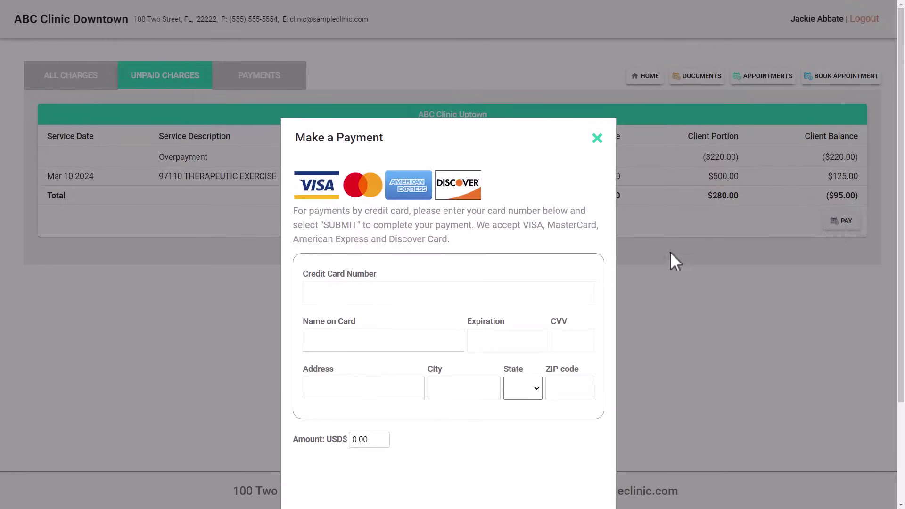